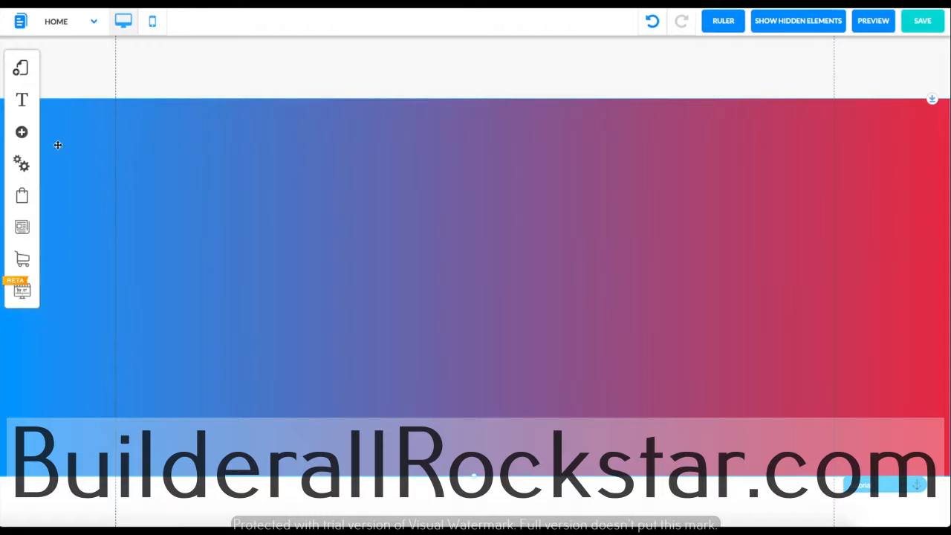
Add the menu element with five separate rounded blue buttons from the new menu styles to the page.
{"action": "left_click", "coordinate": [21, 133]}
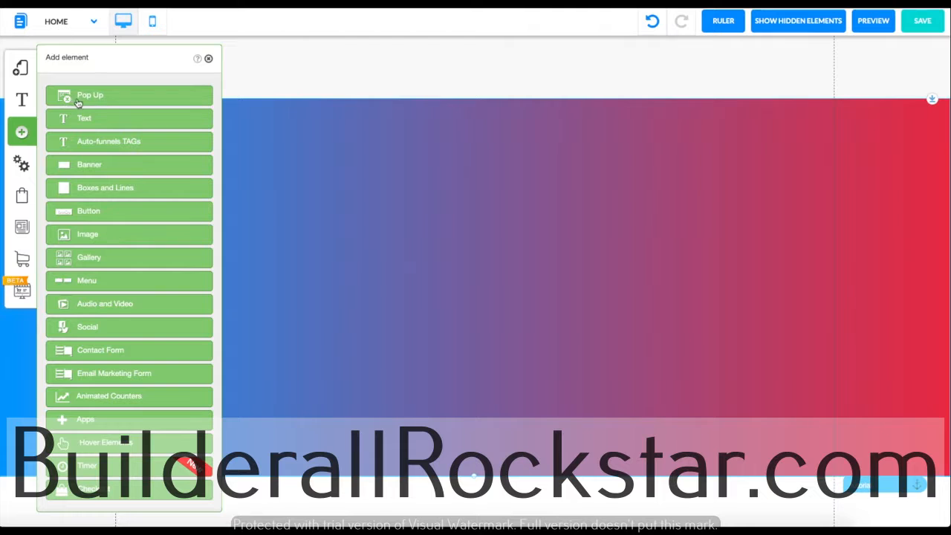
{"action": "left_click", "coordinate": [88, 281]}
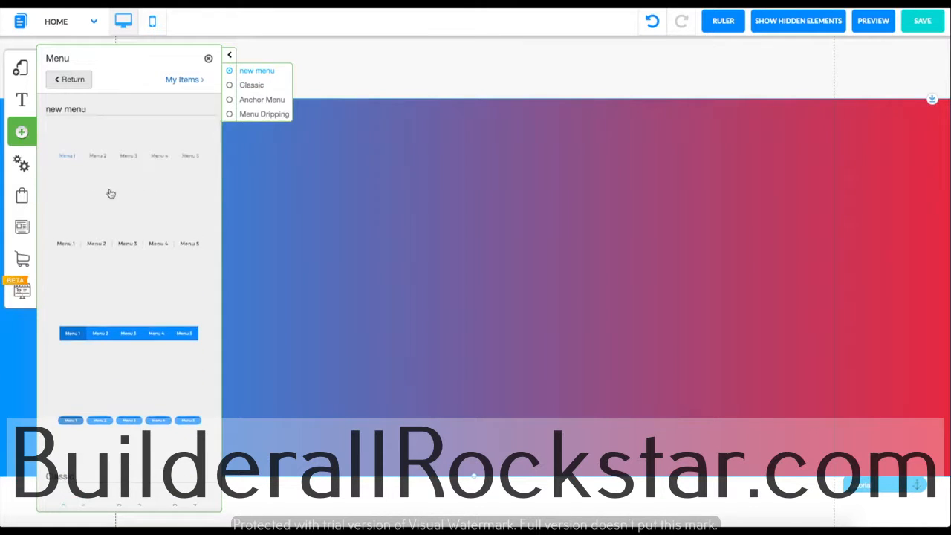
{"action": "scroll", "coordinate": [110, 188], "scroll_direction": "down", "scroll_amount": 5}
{"action": "scroll", "coordinate": [108, 362], "scroll_direction": "down", "scroll_amount": 10}
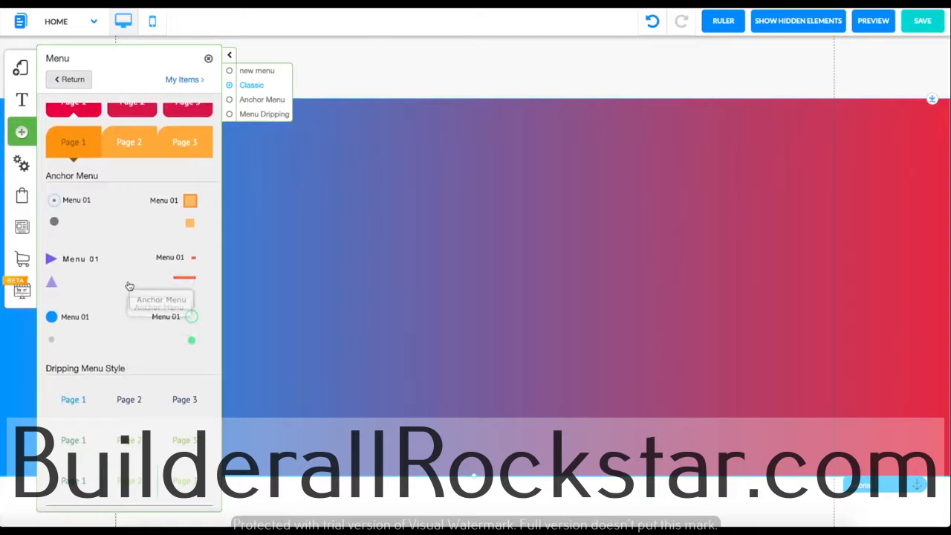
{"action": "scroll", "coordinate": [127, 285], "scroll_direction": "down", "scroll_amount": 5}
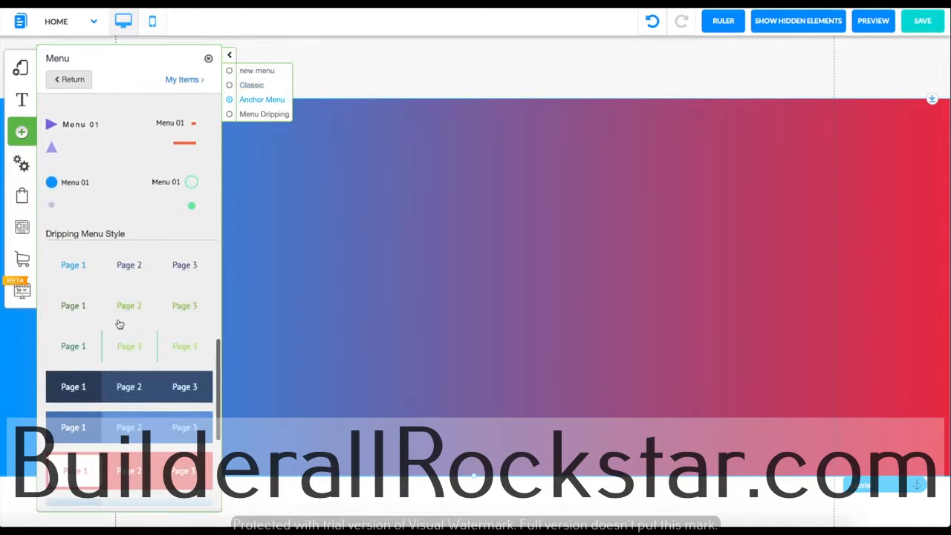
{"action": "scroll", "coordinate": [130, 331], "scroll_direction": "down", "scroll_amount": 3}
{"action": "scroll", "coordinate": [130, 331], "scroll_direction": "up", "scroll_amount": 15}
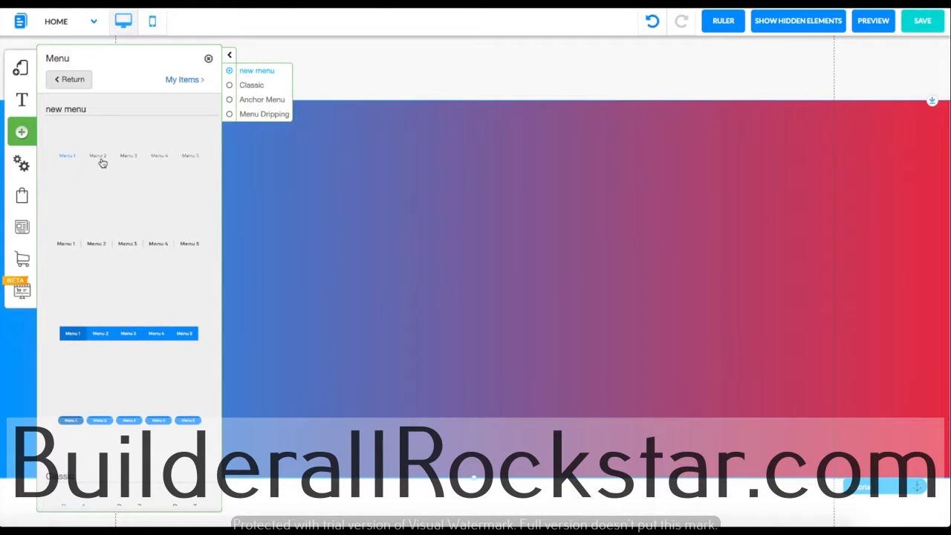
{"action": "left_click_drag", "start_coordinate": [129, 416], "coordinate": [474, 265]}
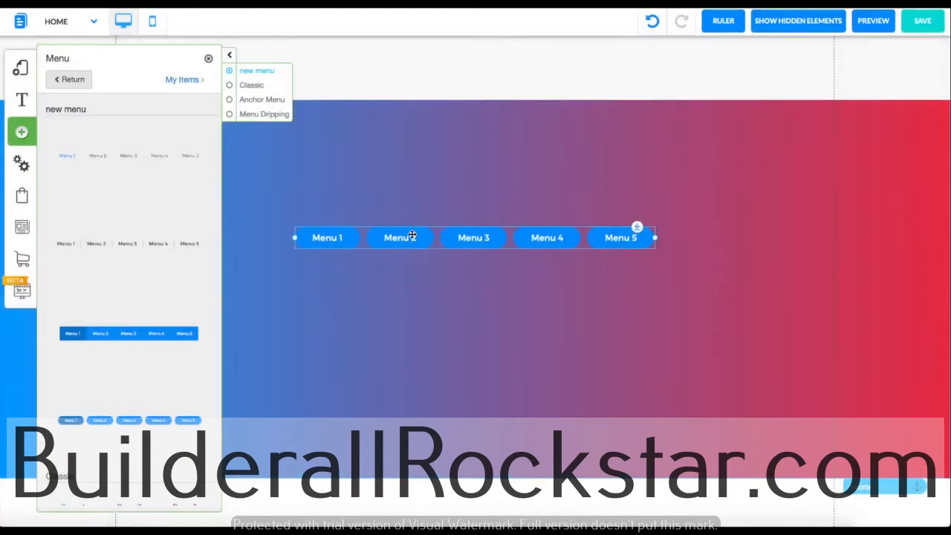
Move the menu into the white header area above the gradient panel, at about X 9, Y 52 near the left guide.
{"action": "left_click_drag", "start_coordinate": [412, 235], "coordinate": [315, 81]}
{"action": "left_click", "coordinate": [573, 81]}
{"action": "left_click_drag", "start_coordinate": [408, 75], "coordinate": [340, 73]}
{"action": "mouse_move", "coordinate": [486, 83]}
{"action": "left_mouse_down"}
{"action": "mouse_move", "coordinate": [784, 85]}
{"action": "mouse_move", "coordinate": [506, 87]}
{"action": "mouse_move", "coordinate": [460, 78]}
{"action": "mouse_move", "coordinate": [460, 68]}
{"action": "mouse_move", "coordinate": [471, 81]}
{"action": "left_mouse_up"}
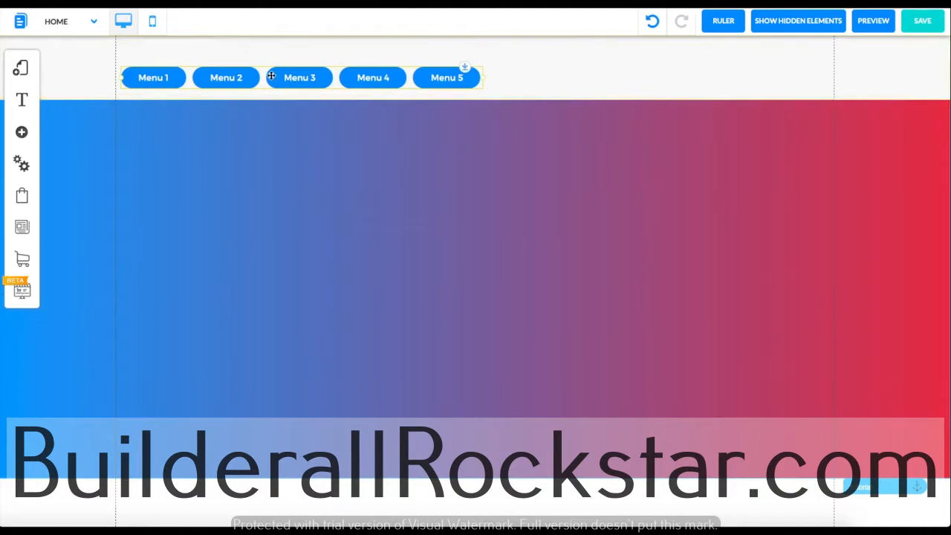
Open the menu's Navigation_custom_5 appearance style for customizing and examine its font and mobile font settings.
{"action": "left_click", "coordinate": [287, 76]}
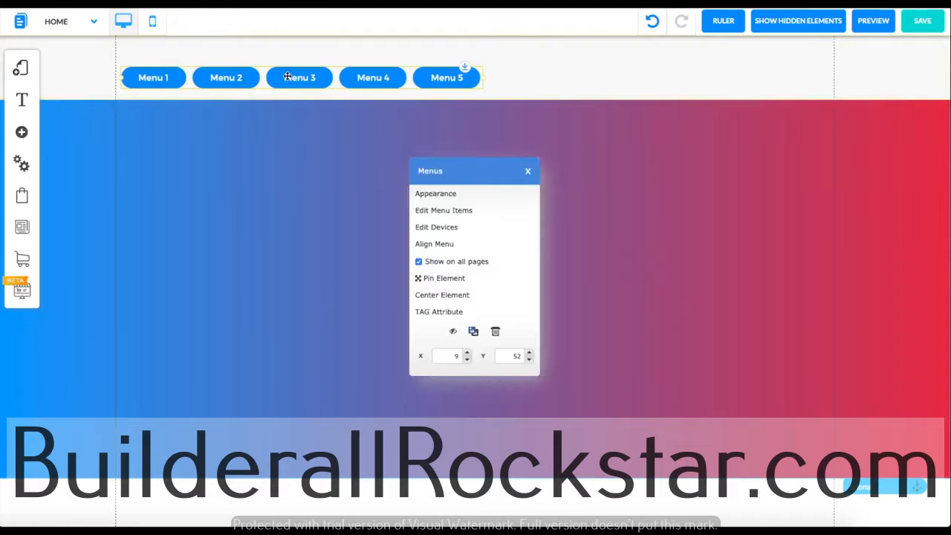
{"action": "left_click", "coordinate": [447, 199]}
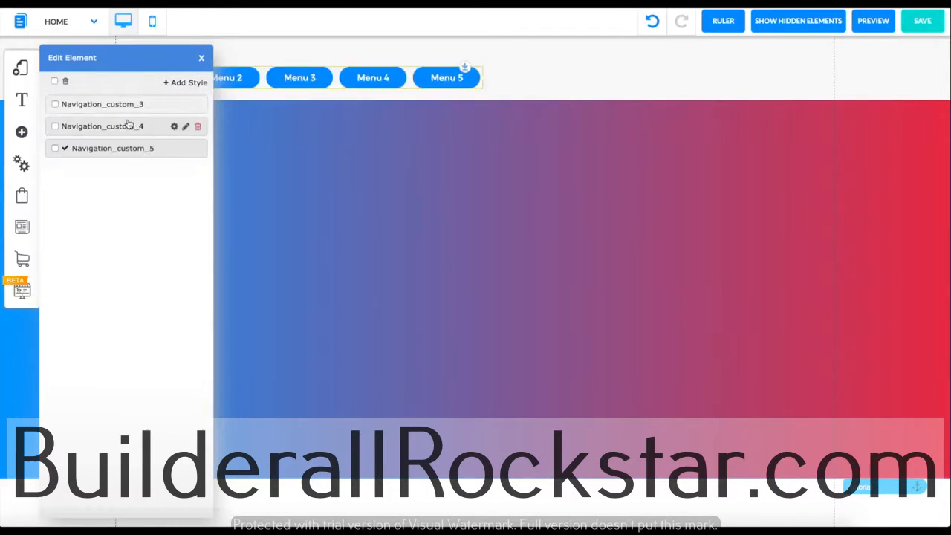
{"action": "left_click", "coordinate": [174, 150]}
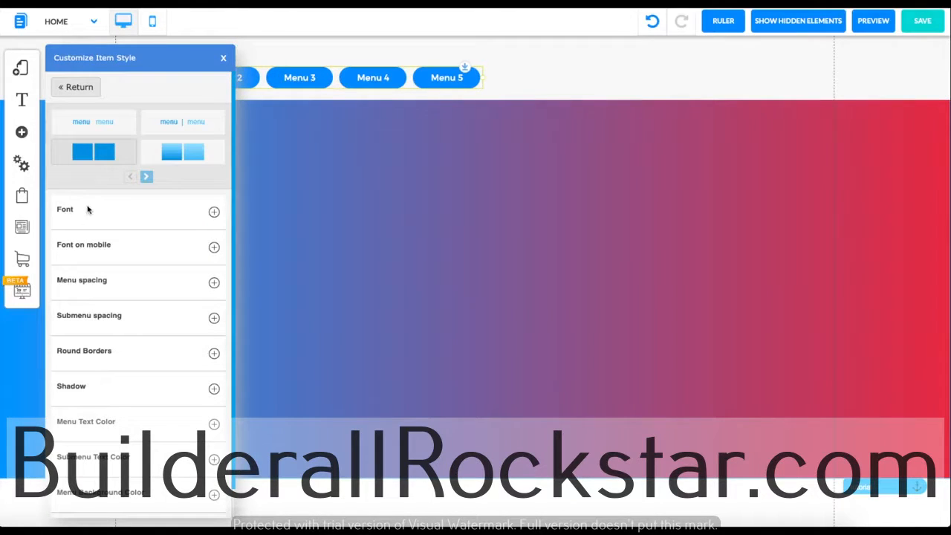
{"action": "left_click", "coordinate": [146, 220]}
{"action": "left_click", "coordinate": [142, 219]}
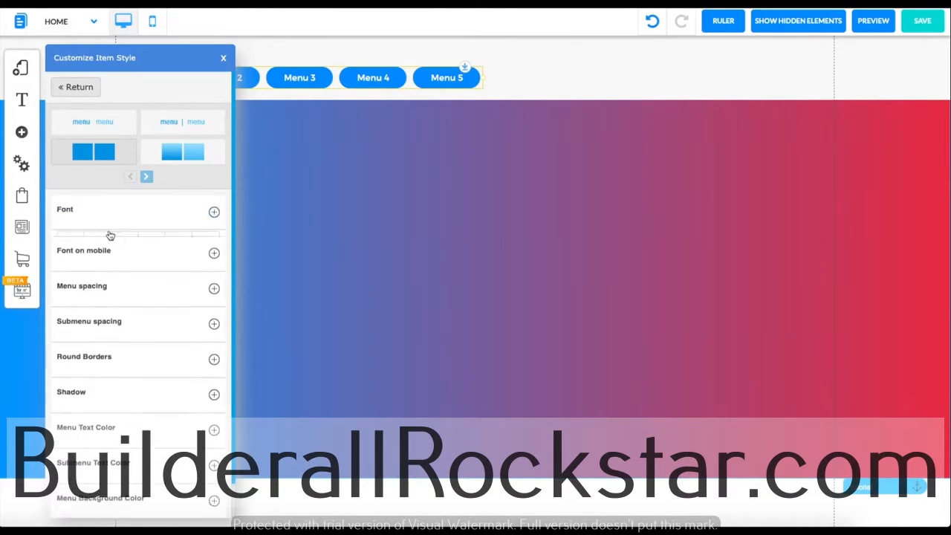
{"action": "left_click", "coordinate": [140, 243]}
{"action": "left_click", "coordinate": [130, 245]}
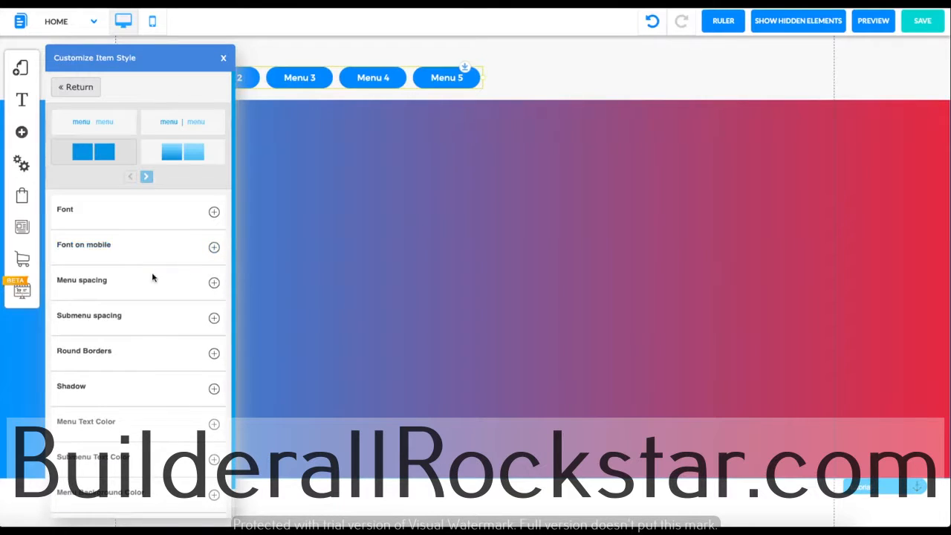
Examine the style's menu spacing, submenu spacing and remaining border, shadow and color options, then close the style settings.
{"action": "left_click", "coordinate": [152, 277]}
{"action": "mouse_move", "coordinate": [184, 312]}
{"action": "left_mouse_down"}
{"action": "mouse_move", "coordinate": [113, 316]}
{"action": "mouse_move", "coordinate": [186, 312]}
{"action": "left_mouse_up"}
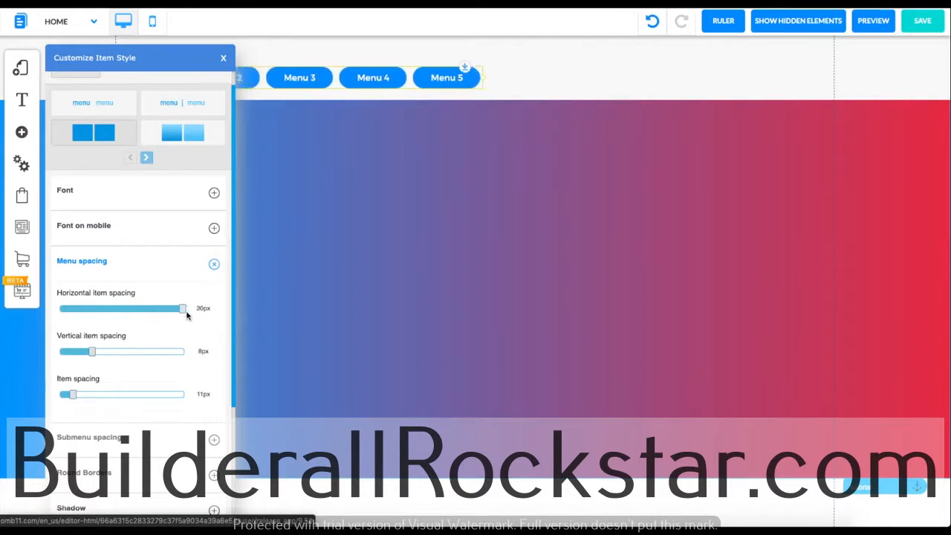
{"action": "left_click", "coordinate": [166, 266]}
{"action": "left_click", "coordinate": [130, 302]}
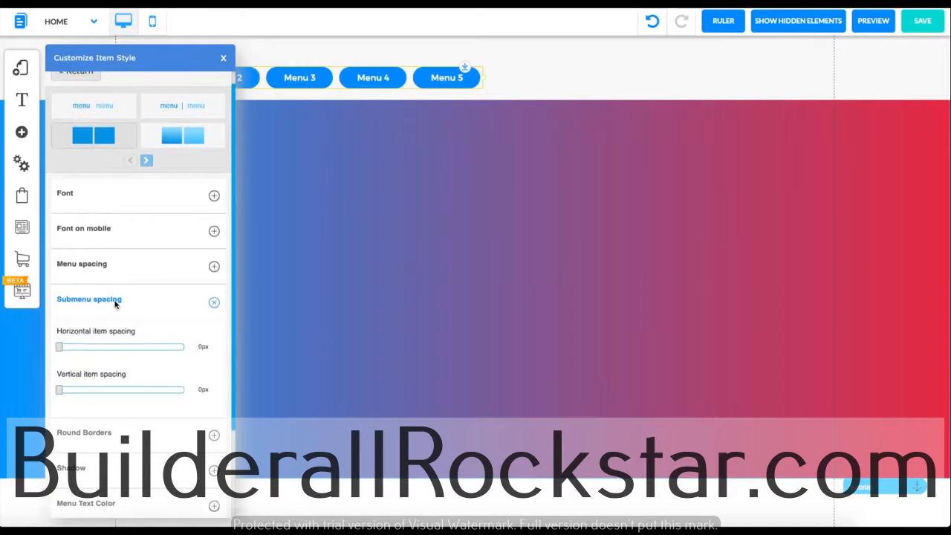
{"action": "left_click", "coordinate": [178, 302]}
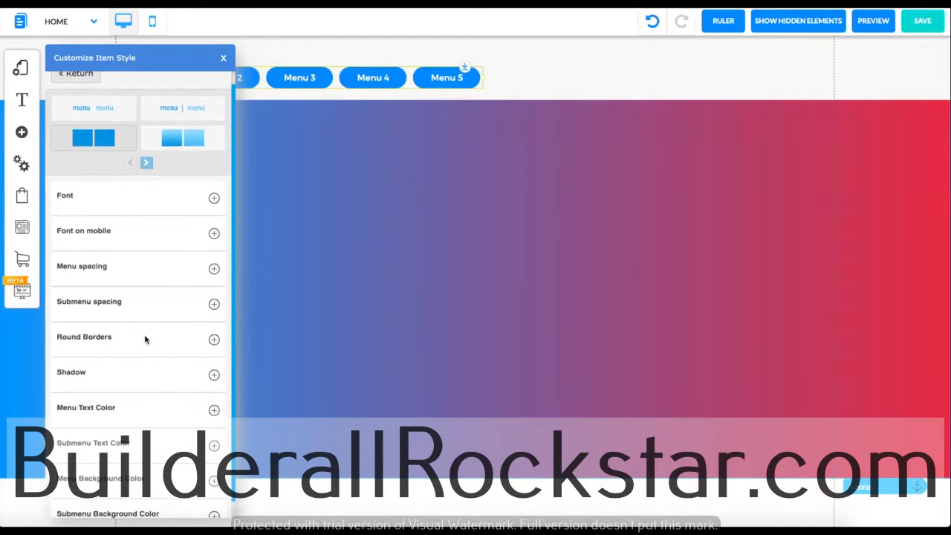
{"action": "scroll", "coordinate": [143, 347], "scroll_direction": "down", "scroll_amount": 1}
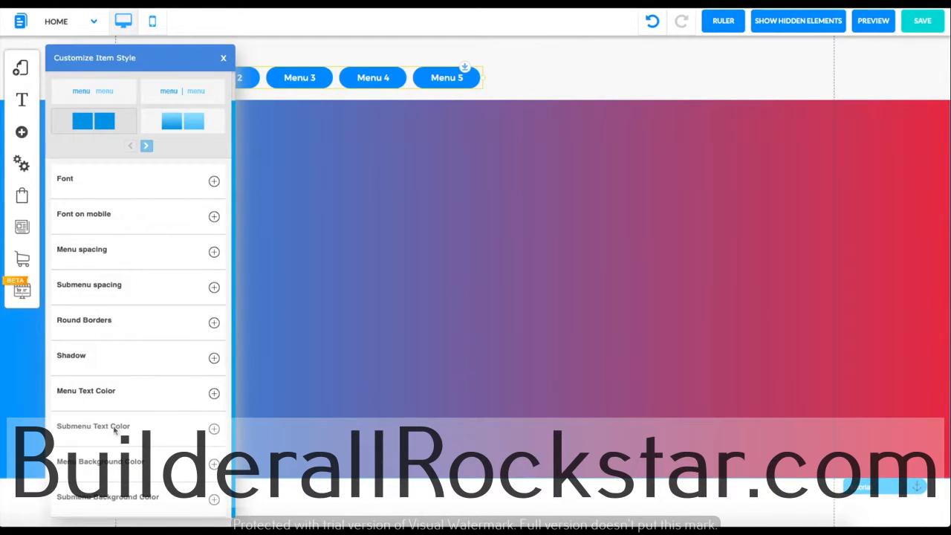
{"action": "scroll", "coordinate": [140, 464], "scroll_direction": "down", "scroll_amount": 1}
{"action": "scroll", "coordinate": [183, 344], "scroll_direction": "up", "scroll_amount": 2}
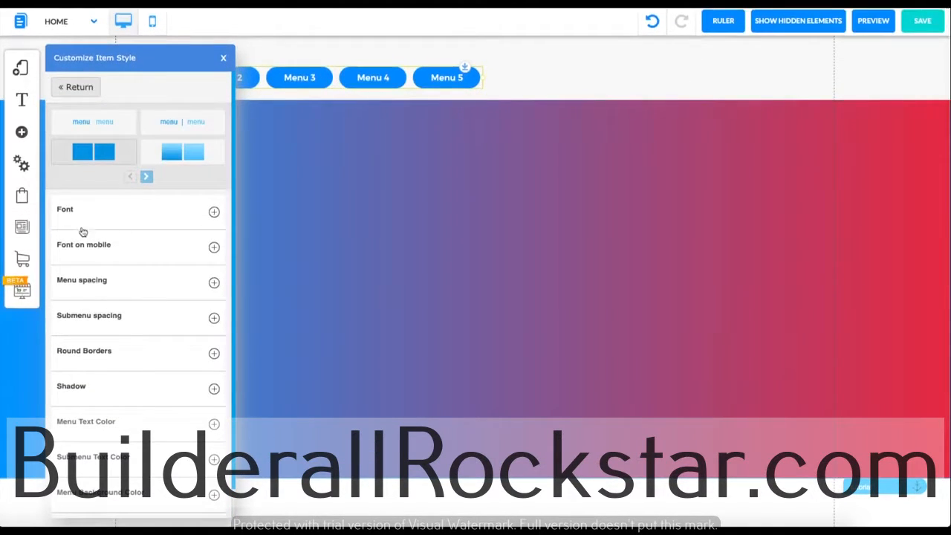
{"action": "left_click", "coordinate": [76, 86]}
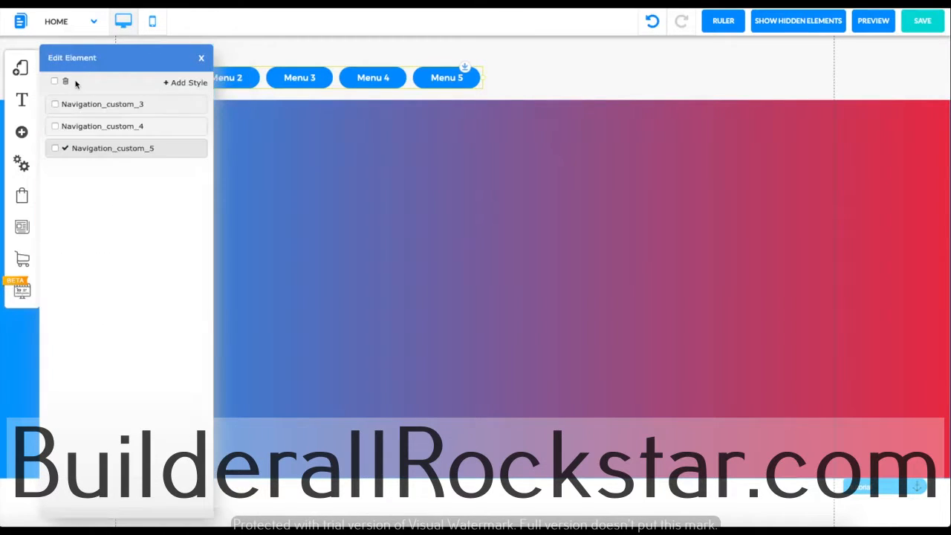
{"action": "left_click", "coordinate": [200, 59]}
{"action": "left_click", "coordinate": [218, 83]}
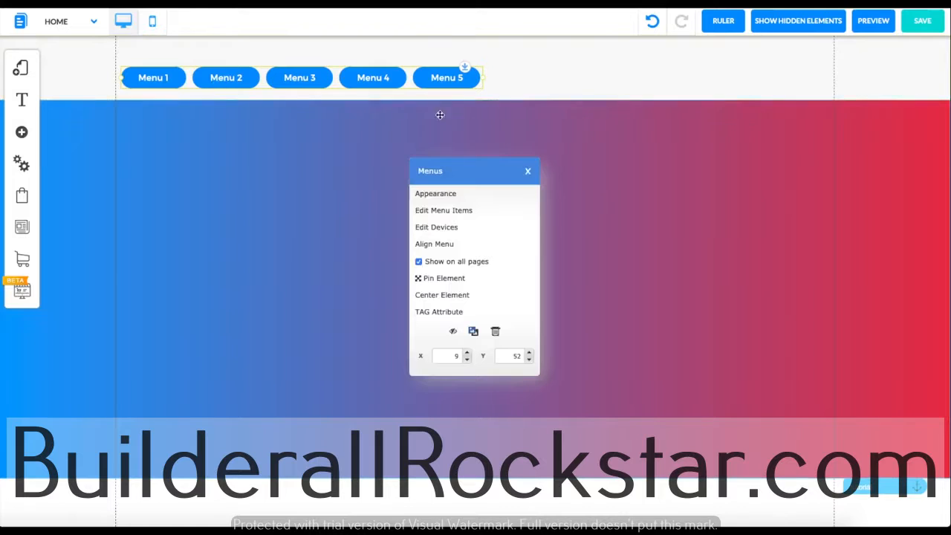
Open the menu's items for editing and rename Menu 1 as Home.
{"action": "left_click", "coordinate": [454, 213]}
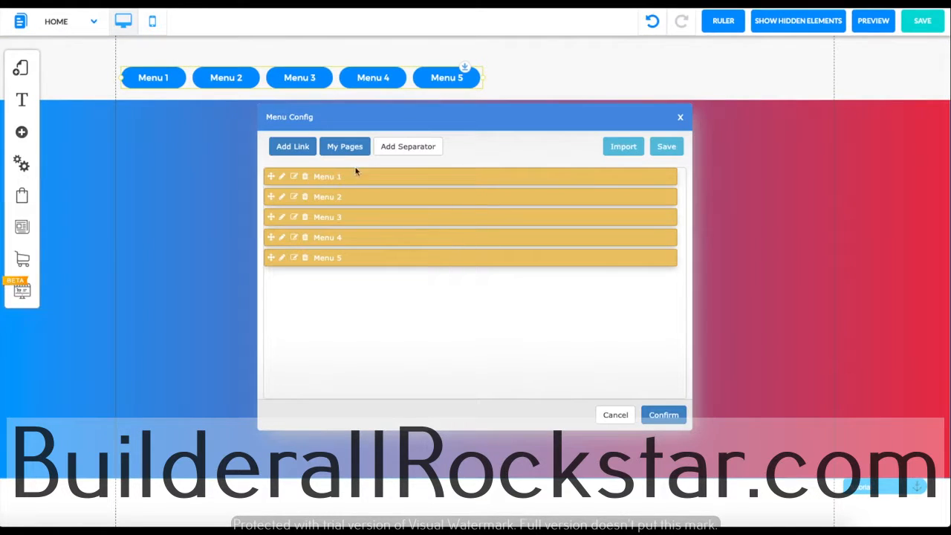
{"action": "left_click", "coordinate": [282, 178]}
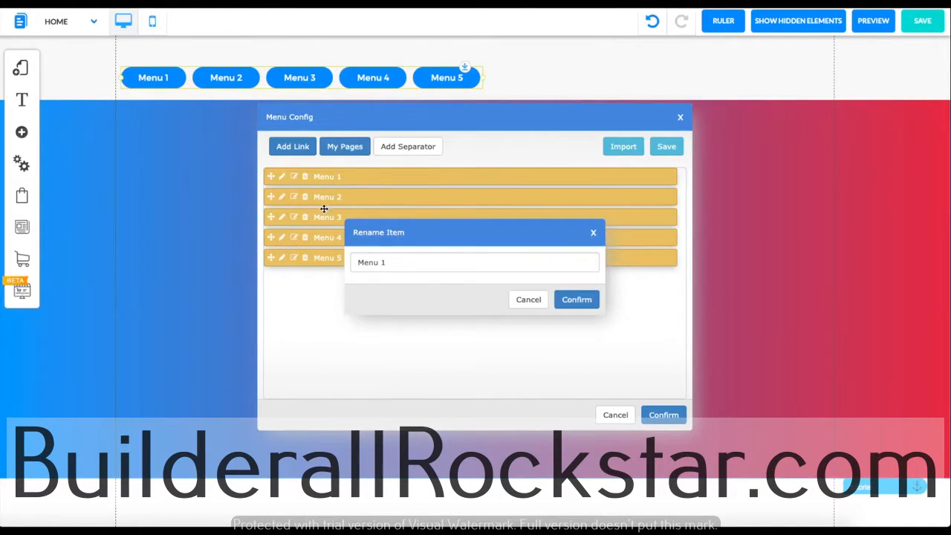
{"action": "left_click_drag", "start_coordinate": [397, 261], "coordinate": [355, 261]}
{"action": "type", "text": "Home"}
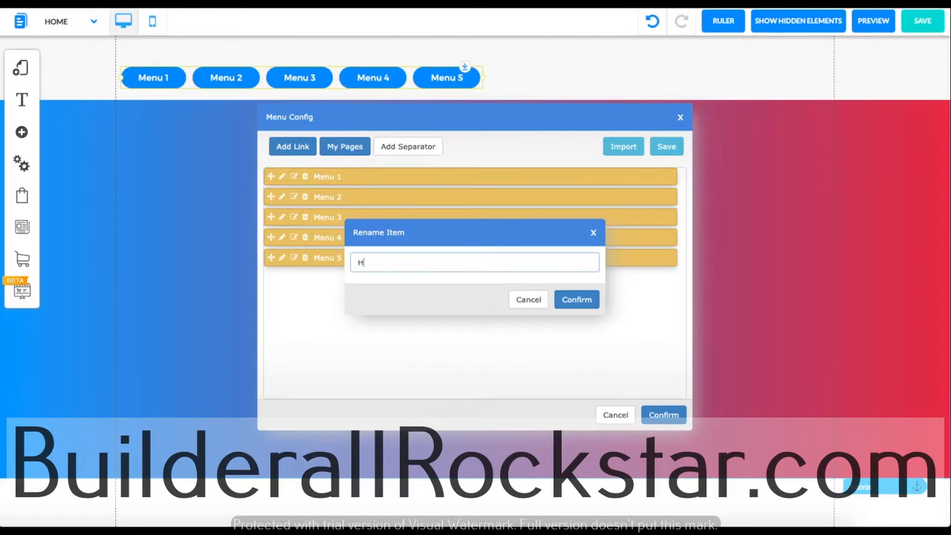
{"action": "left_click", "coordinate": [569, 303]}
Rename the Menu 2 item as Products.
{"action": "left_click", "coordinate": [282, 198]}
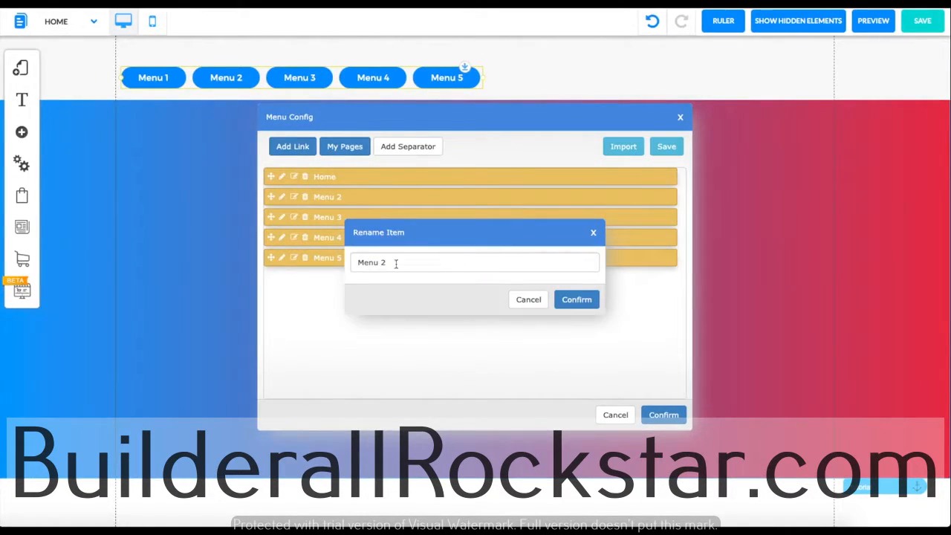
{"action": "left_click_drag", "start_coordinate": [397, 264], "coordinate": [327, 265]}
{"action": "type", "text": "Product"}
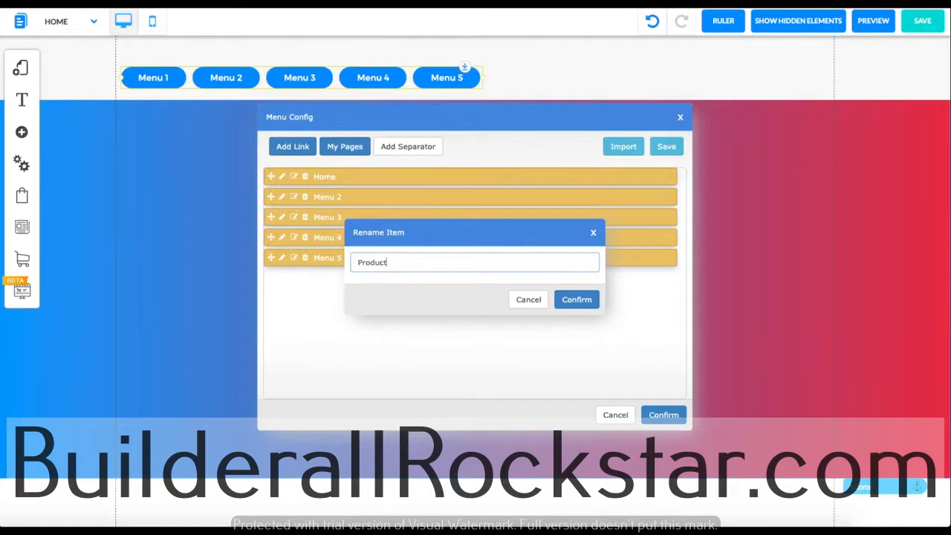
{"action": "type", "text": "s"}
{"action": "left_click", "coordinate": [574, 301]}
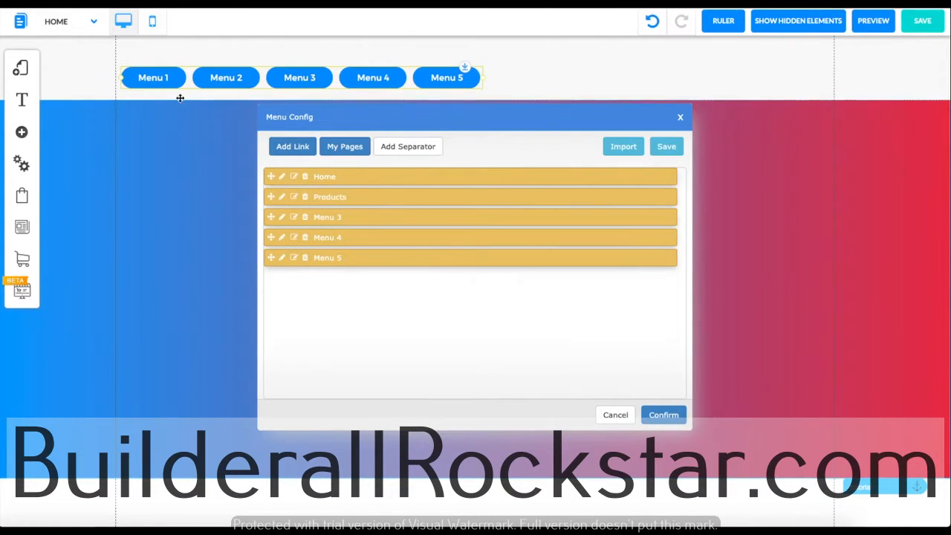
Add a link item without choosing a destination, and add a separator named "tutorial" to the menu.
{"action": "left_click", "coordinate": [295, 148]}
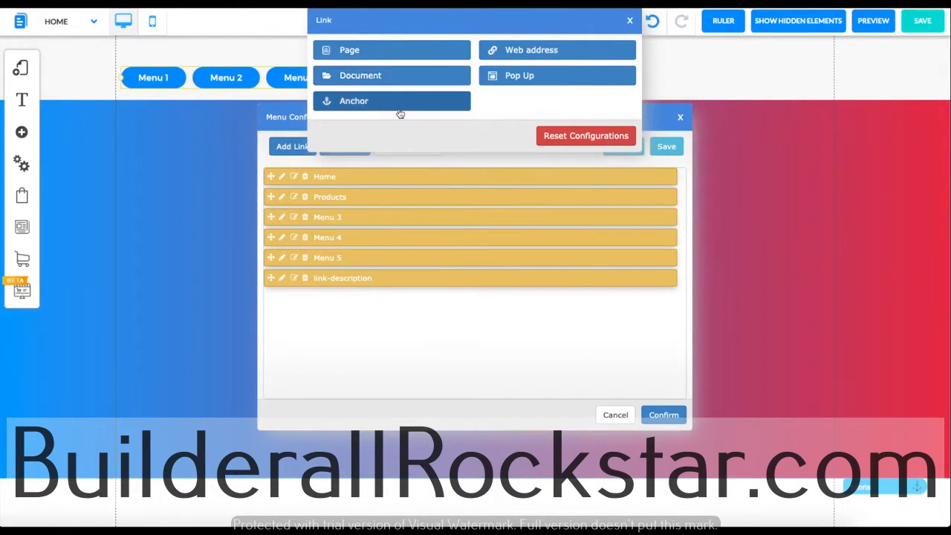
{"action": "left_click", "coordinate": [628, 23]}
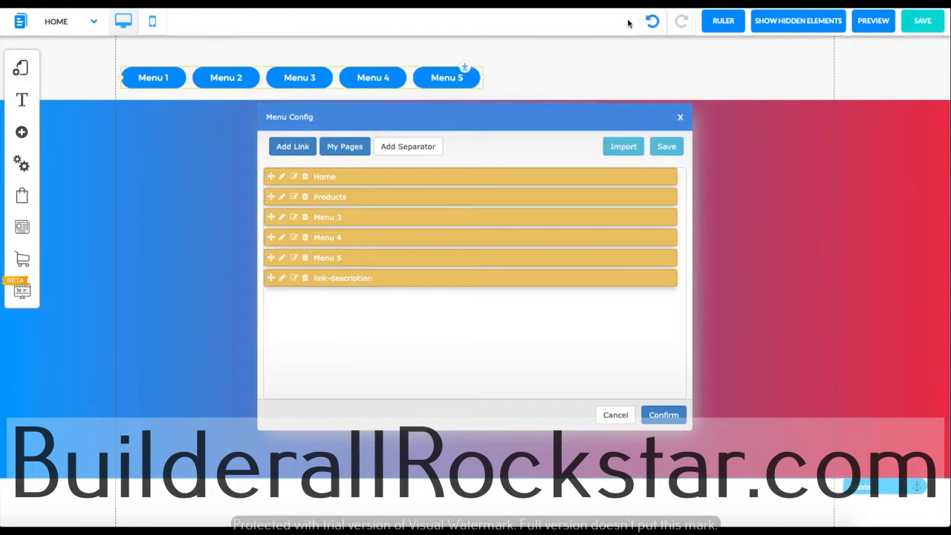
{"action": "left_click", "coordinate": [414, 149]}
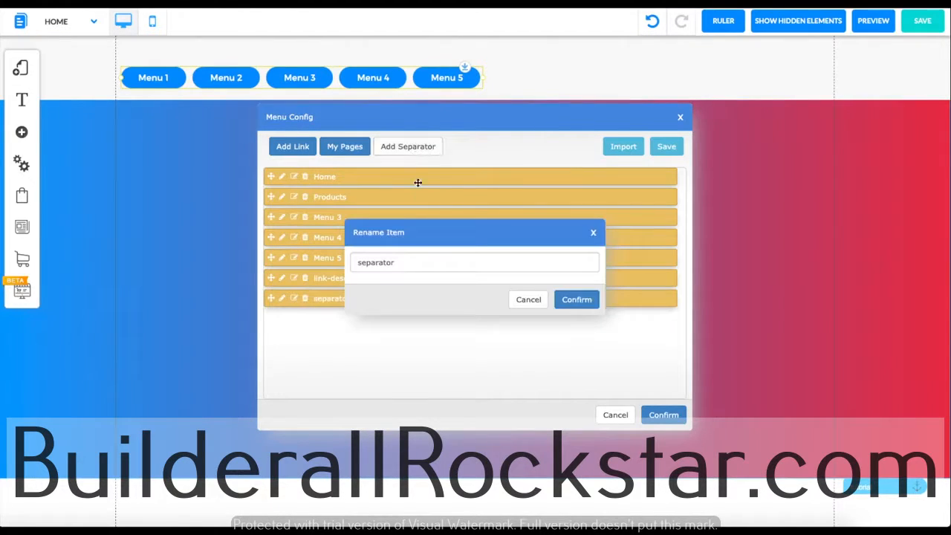
{"action": "left_click_drag", "start_coordinate": [394, 269], "coordinate": [304, 265]}
{"action": "type", "text": "tu"}
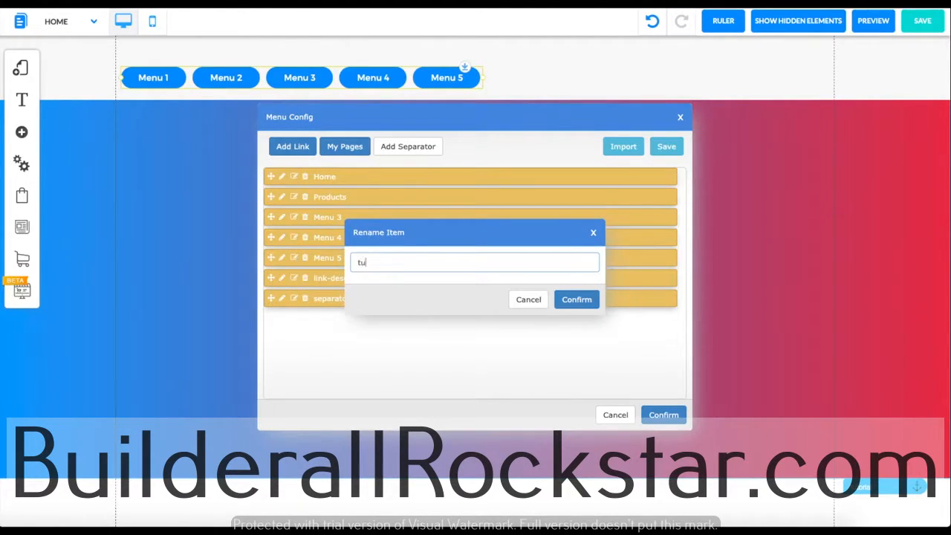
{"action": "left_click", "coordinate": [571, 297]}
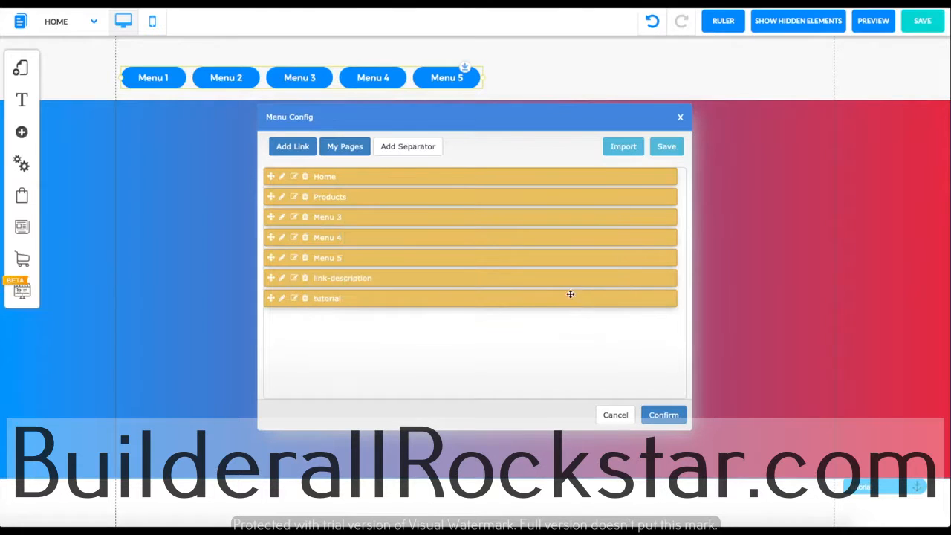
Add the site's Home page to the menu as a new item.
{"action": "left_click", "coordinate": [344, 149]}
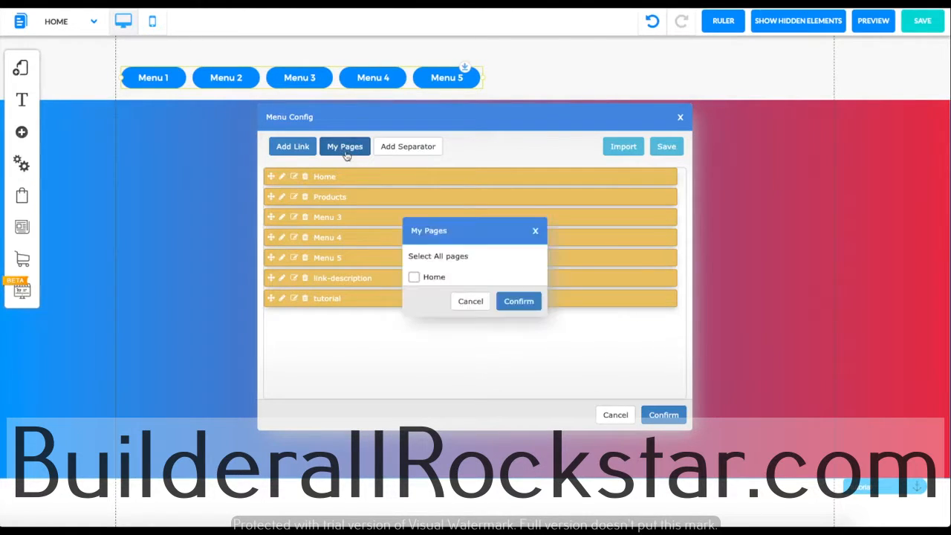
{"action": "left_click", "coordinate": [414, 277]}
{"action": "left_click", "coordinate": [502, 302]}
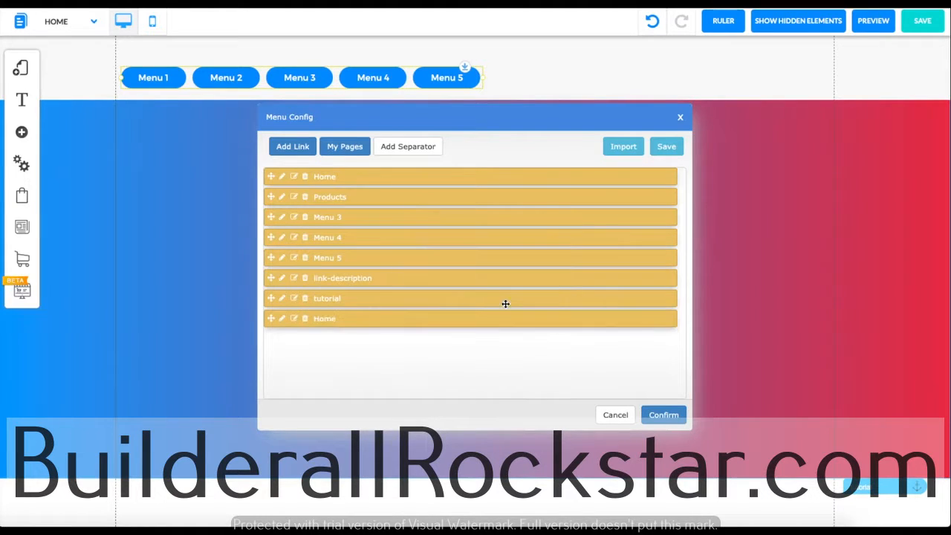
Link the first Home menu item to the site's Home page and set it to open in a new tab.
{"action": "left_click", "coordinate": [293, 177]}
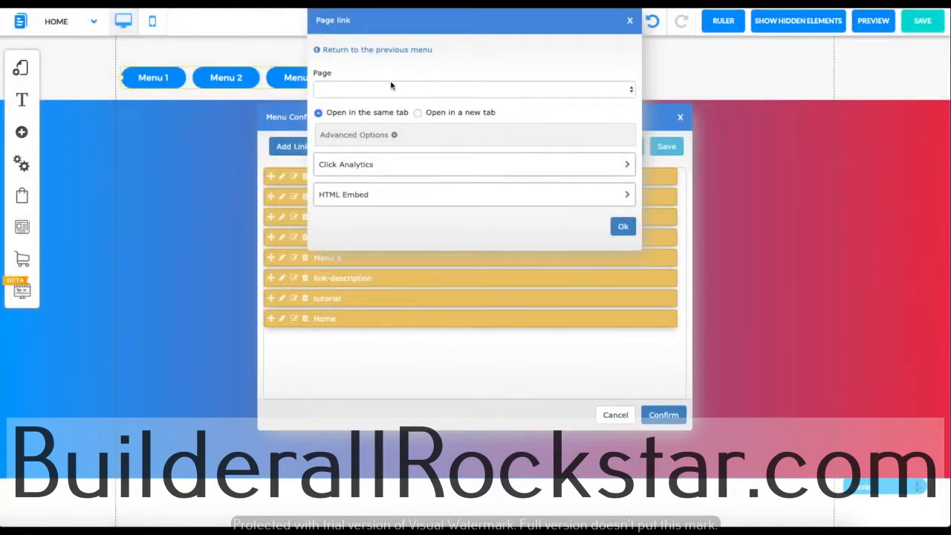
{"action": "left_click", "coordinate": [364, 89]}
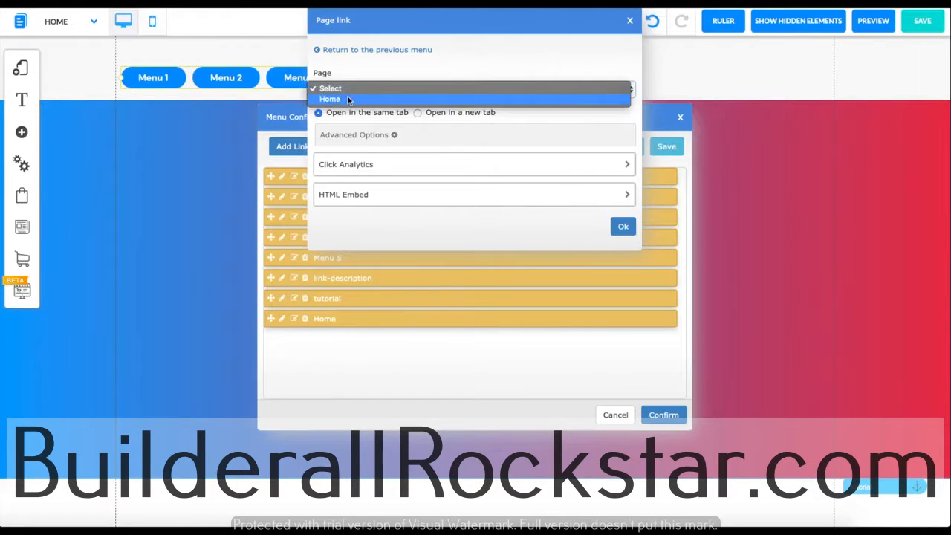
{"action": "left_click", "coordinate": [347, 99]}
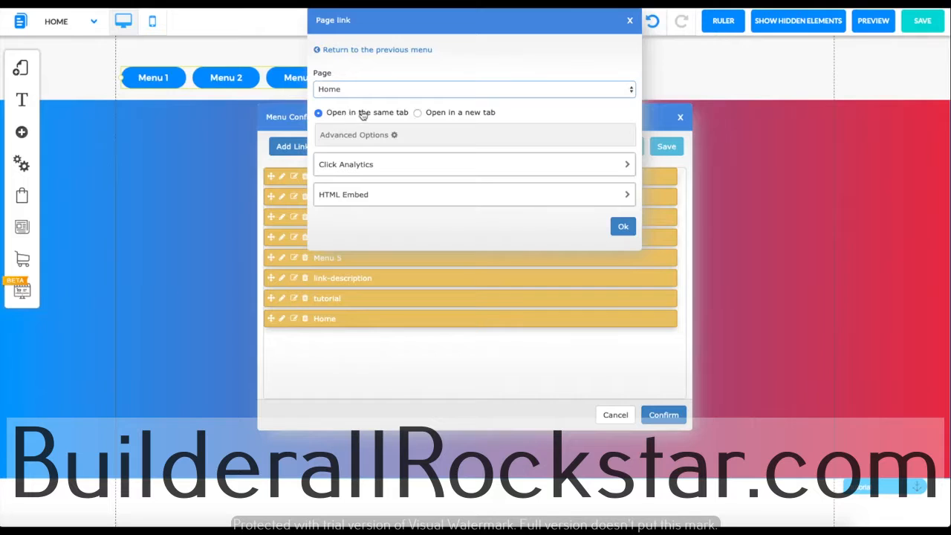
{"action": "left_click", "coordinate": [418, 113]}
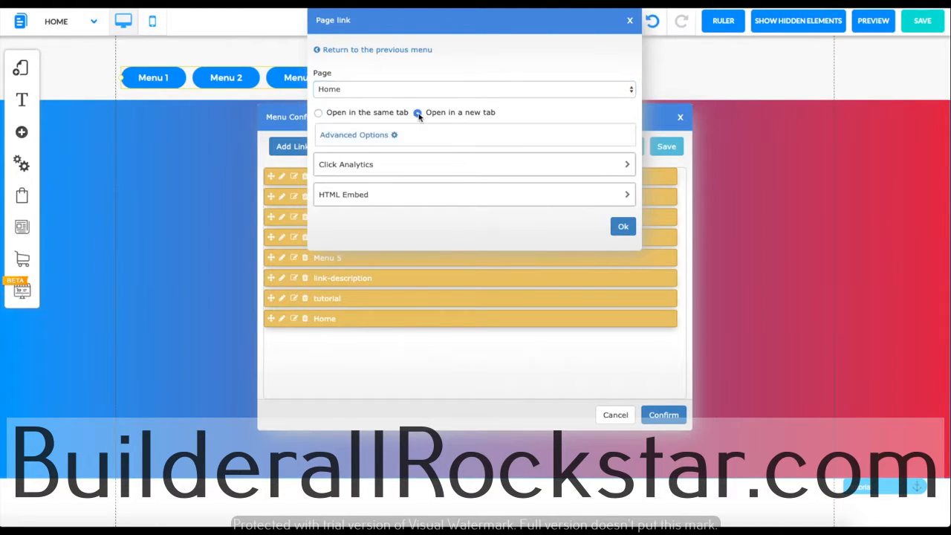
Look through the link's Click Analytics and HTML Embed options, and confirm the page link.
{"action": "left_click", "coordinate": [354, 166]}
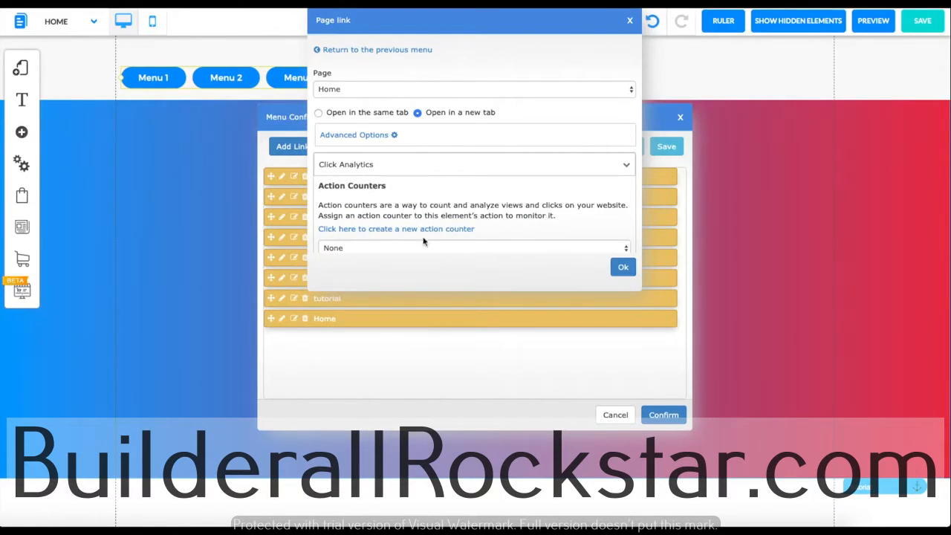
{"action": "left_click", "coordinate": [406, 171]}
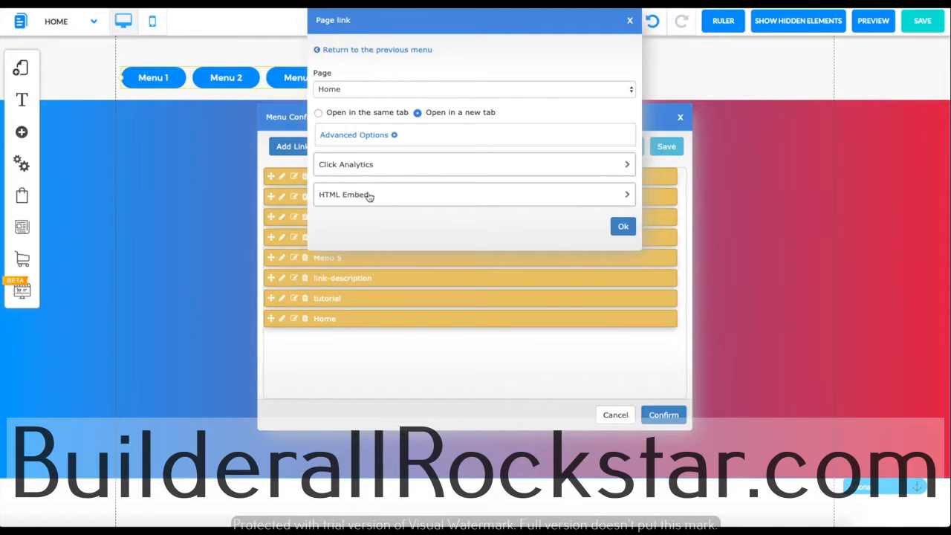
{"action": "left_click", "coordinate": [370, 195]}
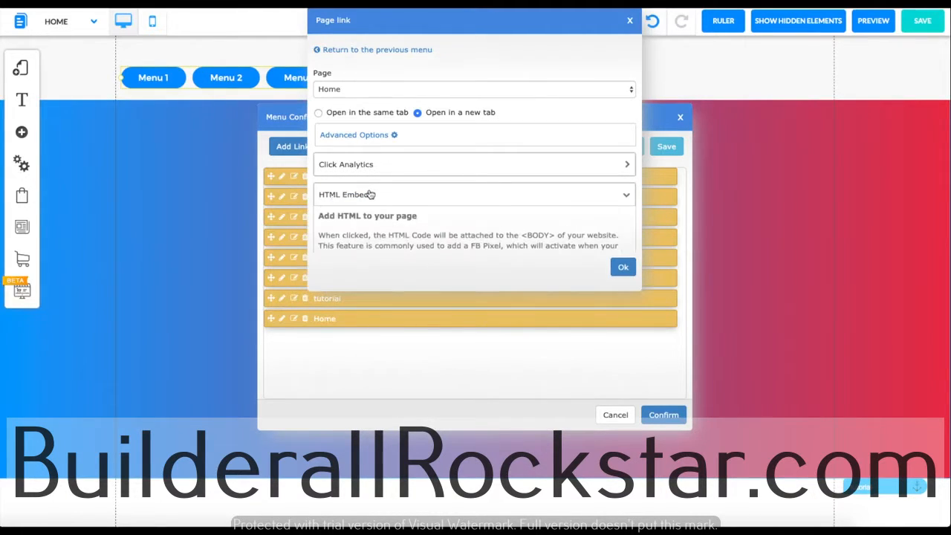
{"action": "scroll", "coordinate": [437, 230], "scroll_direction": "down", "scroll_amount": 3}
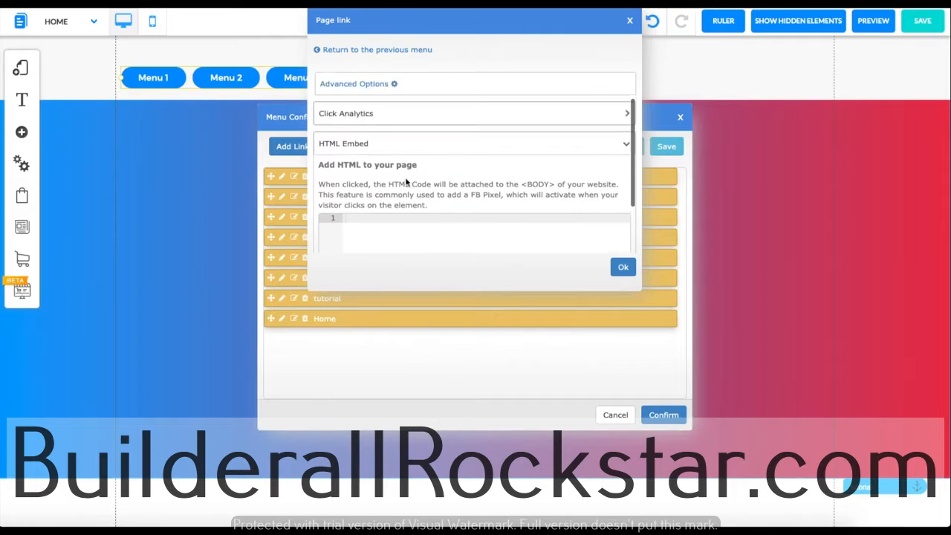
{"action": "left_click", "coordinate": [382, 146]}
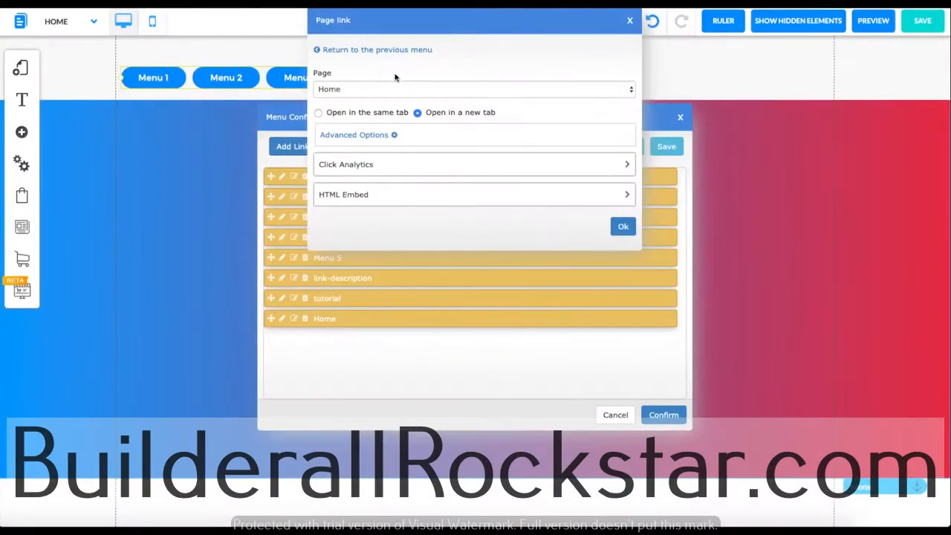
{"action": "left_click", "coordinate": [628, 233]}
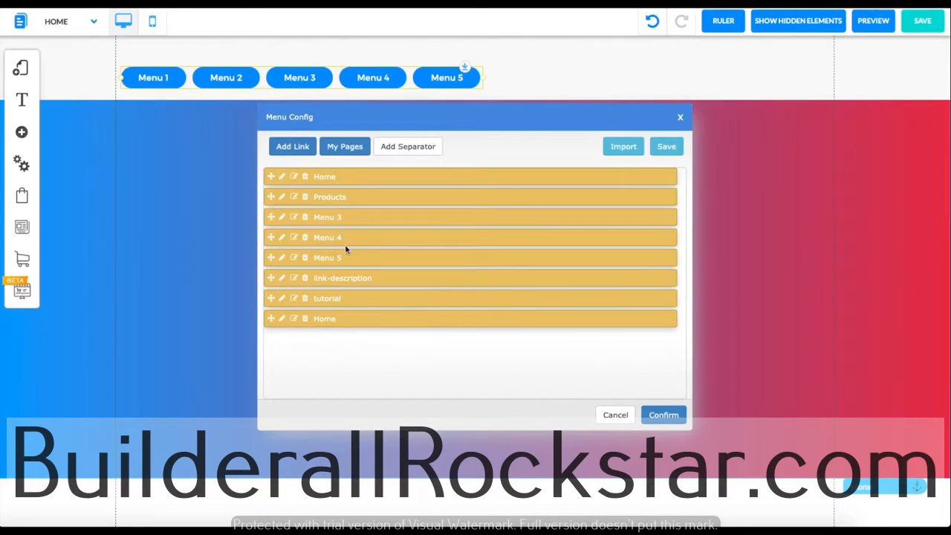
Apply the menu item changes and widen the header menu until all its items fit on one row.
{"action": "left_click", "coordinate": [664, 415]}
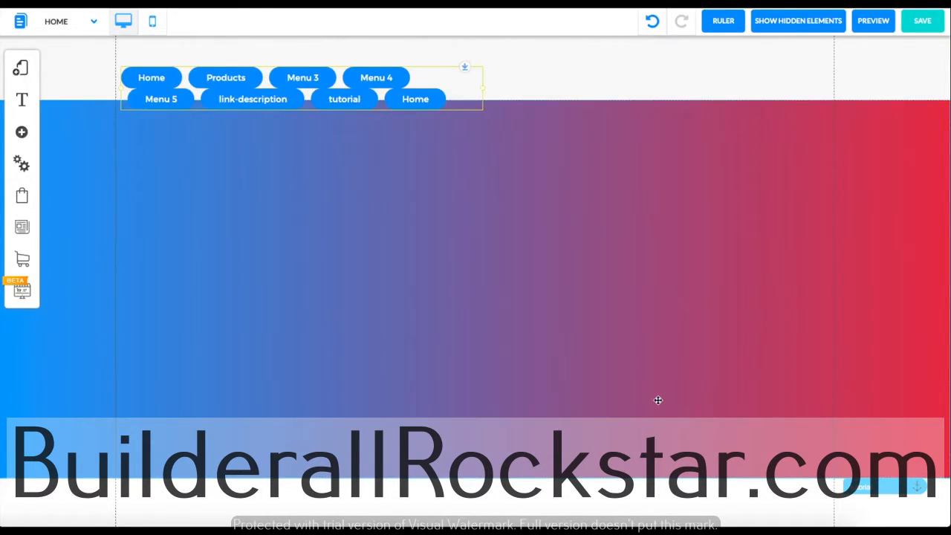
{"action": "left_click_drag", "start_coordinate": [483, 93], "coordinate": [803, 93]}
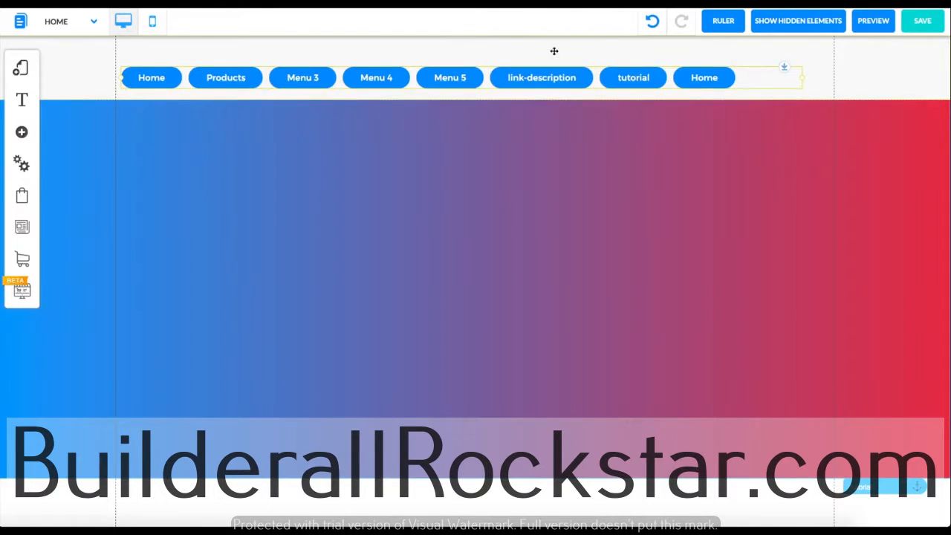
Enable the burger menu for desktop with the Normal type.
{"action": "left_click", "coordinate": [186, 78]}
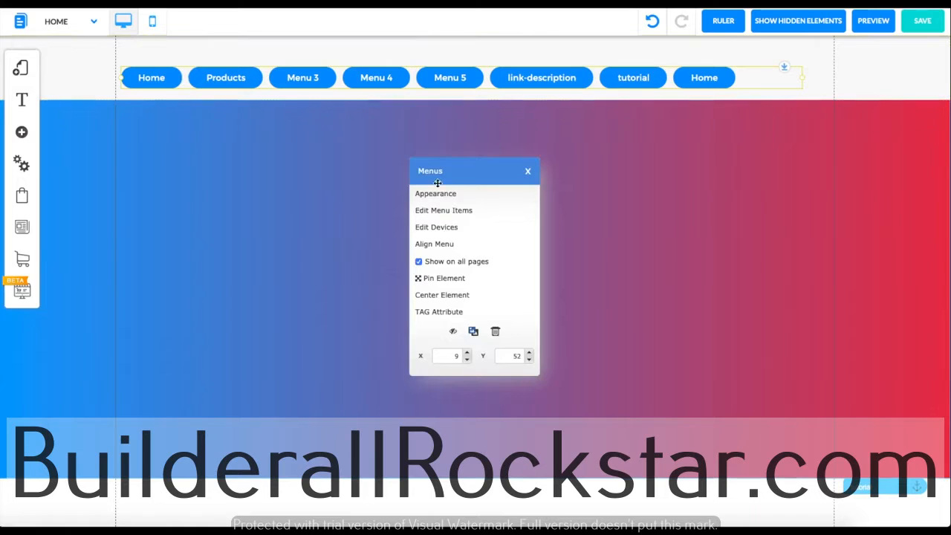
{"action": "left_click", "coordinate": [464, 228]}
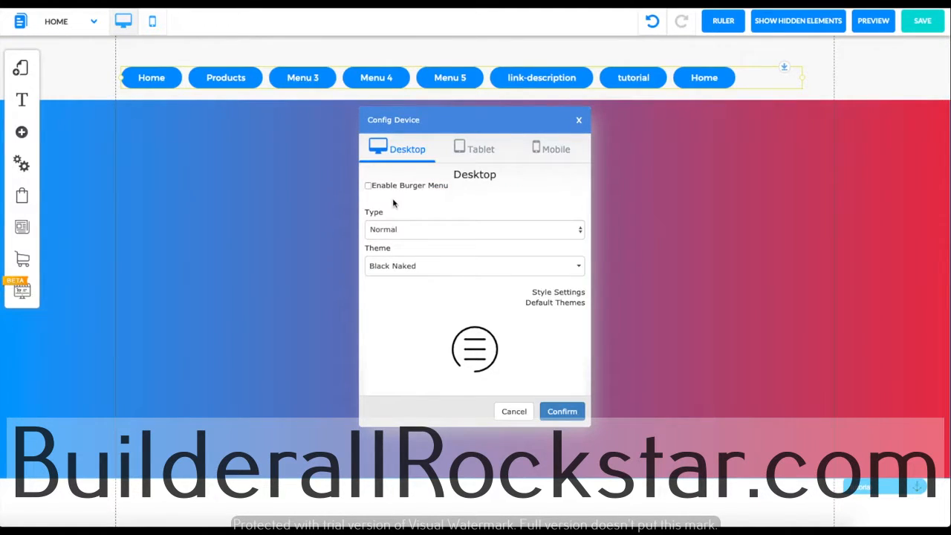
{"action": "left_click", "coordinate": [399, 231]}
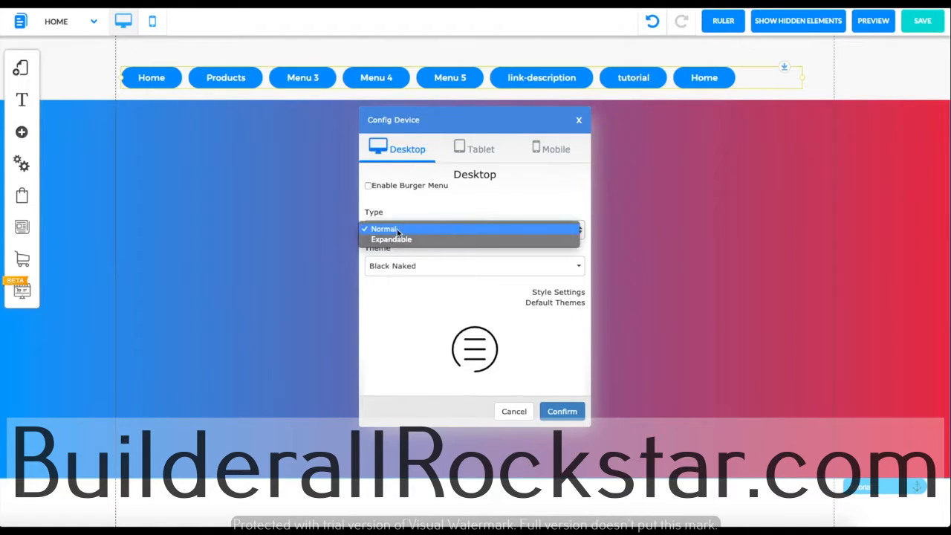
{"action": "left_click", "coordinate": [398, 230]}
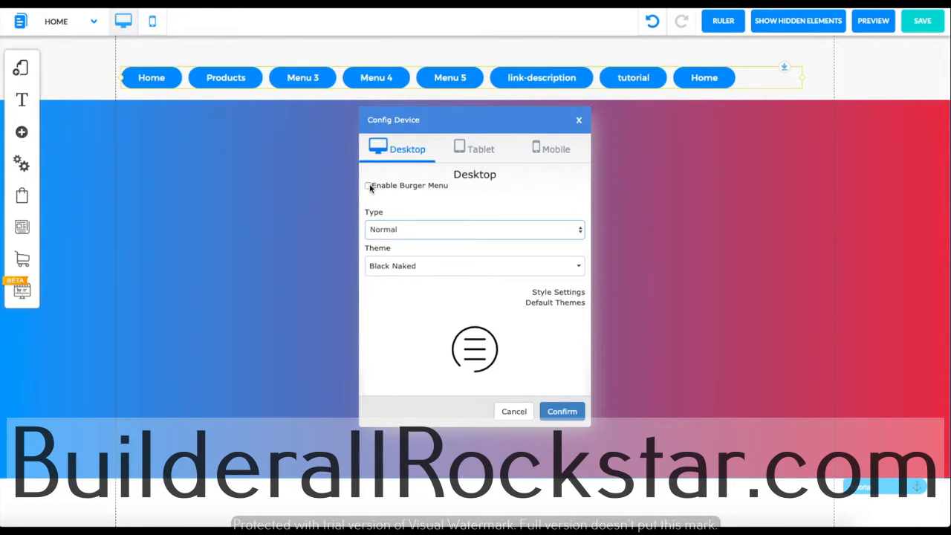
{"action": "left_click", "coordinate": [574, 409]}
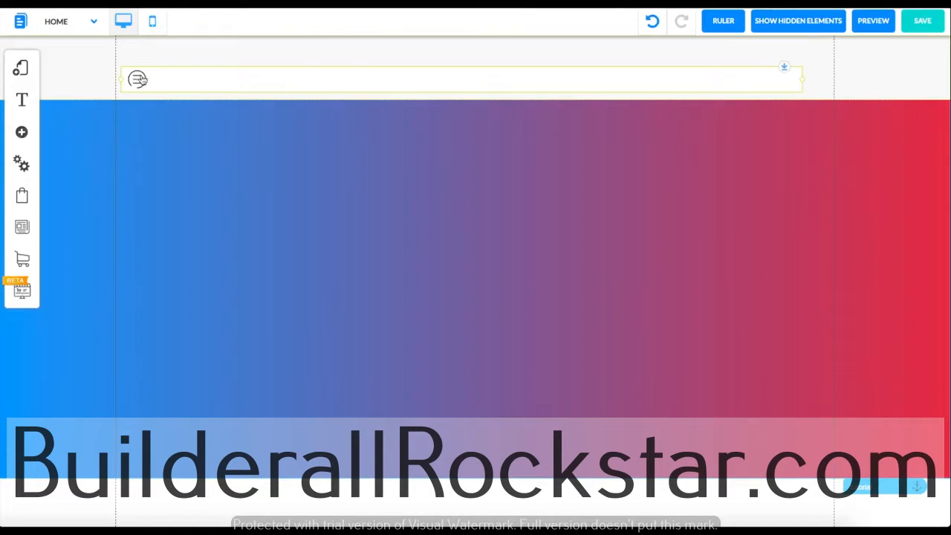
Disable the burger menu for desktop in the menu's device settings.
{"action": "left_click", "coordinate": [149, 82]}
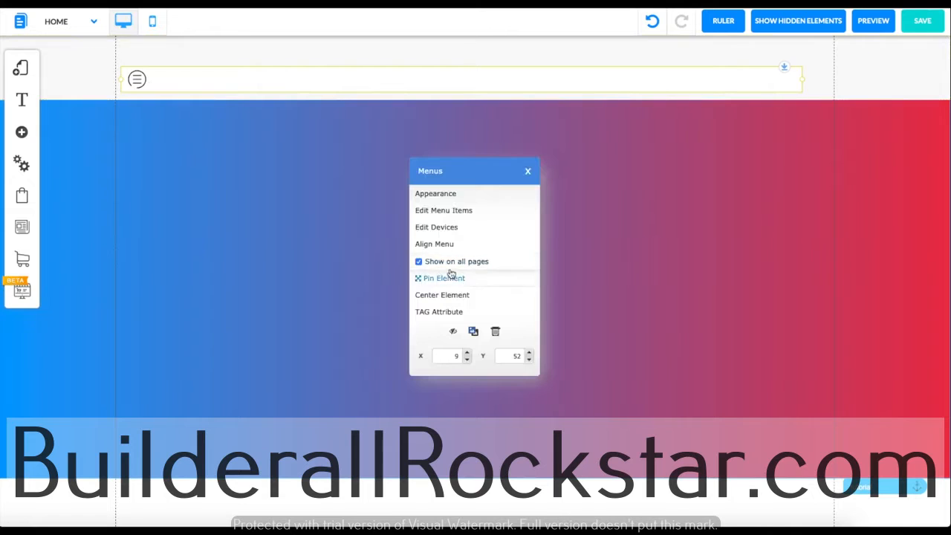
{"action": "left_click", "coordinate": [457, 229]}
{"action": "left_click", "coordinate": [369, 186]}
{"action": "left_click", "coordinate": [579, 411]}
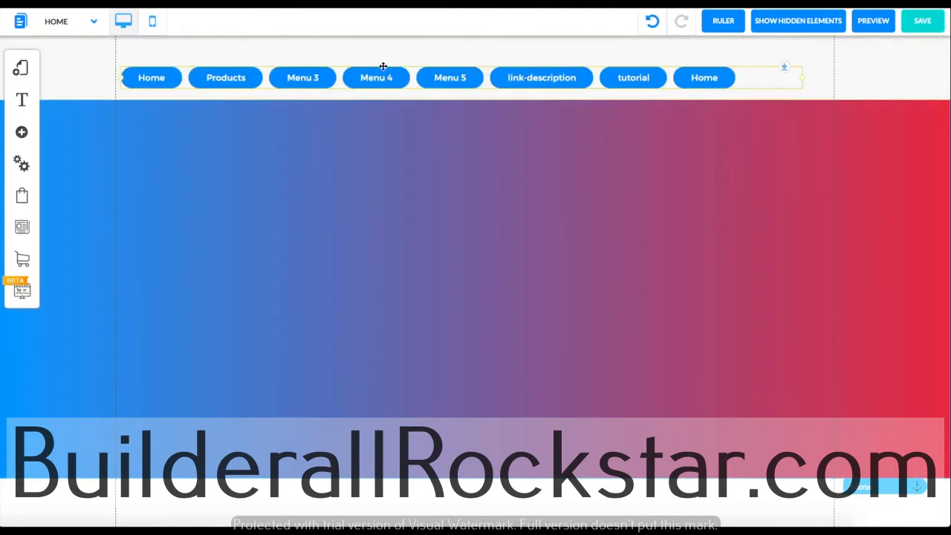
Set the mobile burger menu's theme to Red Naked, check its available types, and apply the device settings.
{"action": "left_click", "coordinate": [269, 81]}
{"action": "left_click", "coordinate": [428, 227]}
{"action": "left_click", "coordinate": [556, 153]}
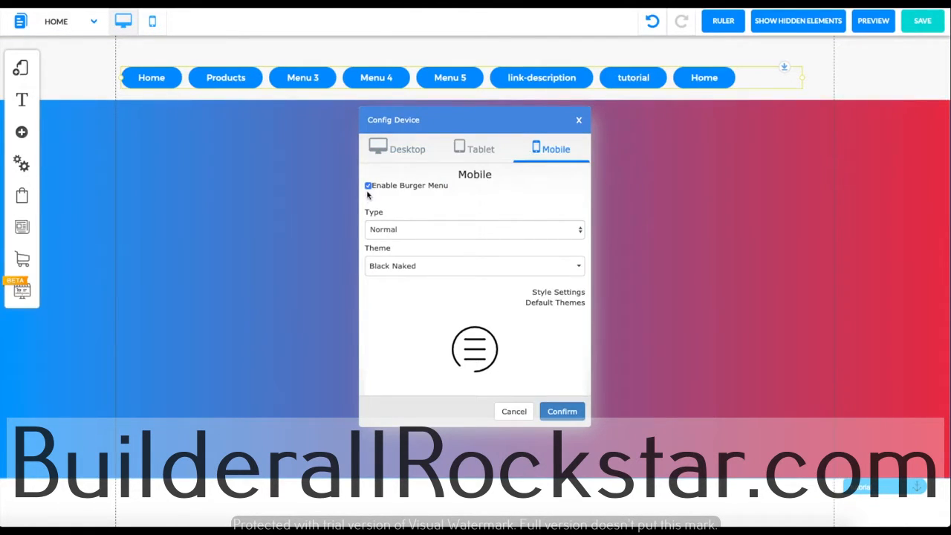
{"action": "left_click", "coordinate": [396, 267]}
{"action": "scroll", "coordinate": [417, 313], "scroll_direction": "down", "scroll_amount": 1}
{"action": "scroll", "coordinate": [414, 313], "scroll_direction": "down", "scroll_amount": 3}
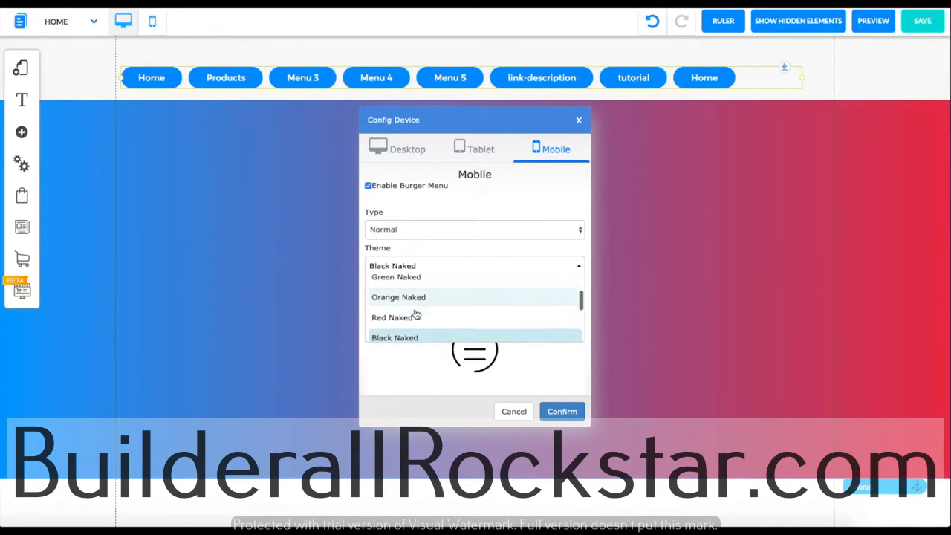
{"action": "left_click", "coordinate": [411, 311]}
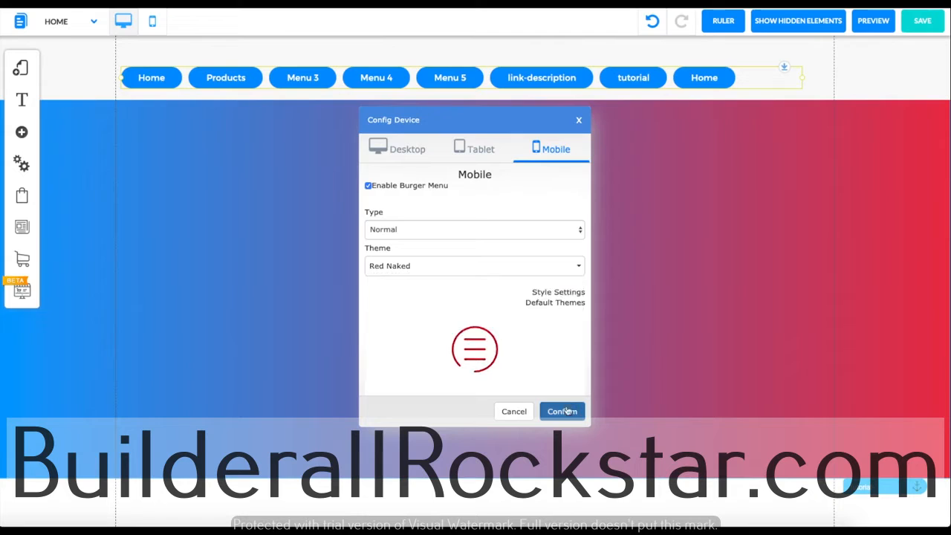
{"action": "left_click", "coordinate": [424, 232]}
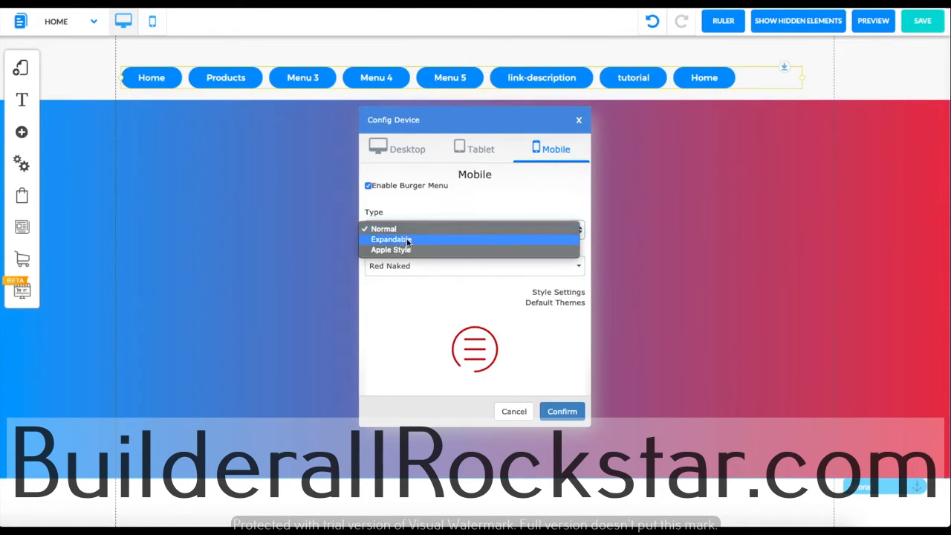
{"action": "left_click", "coordinate": [404, 301]}
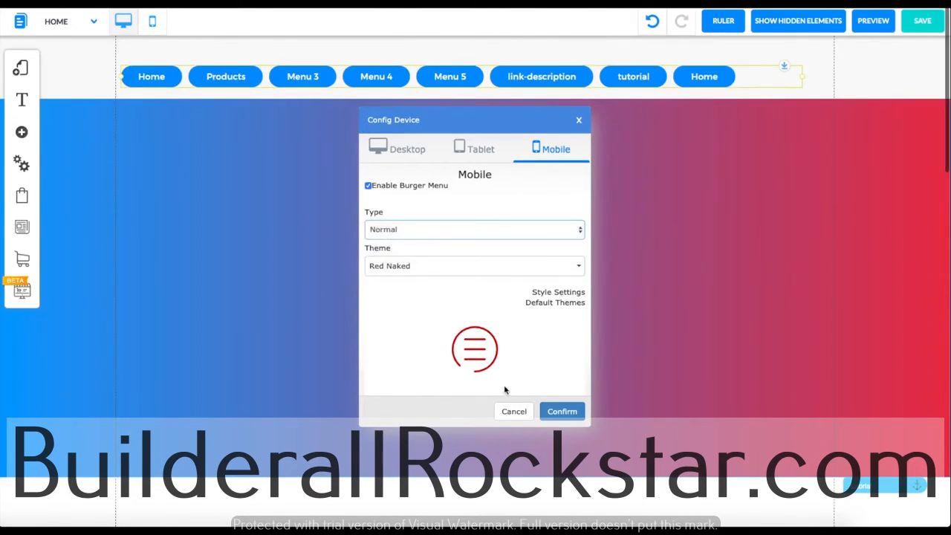
{"action": "left_click", "coordinate": [557, 409]}
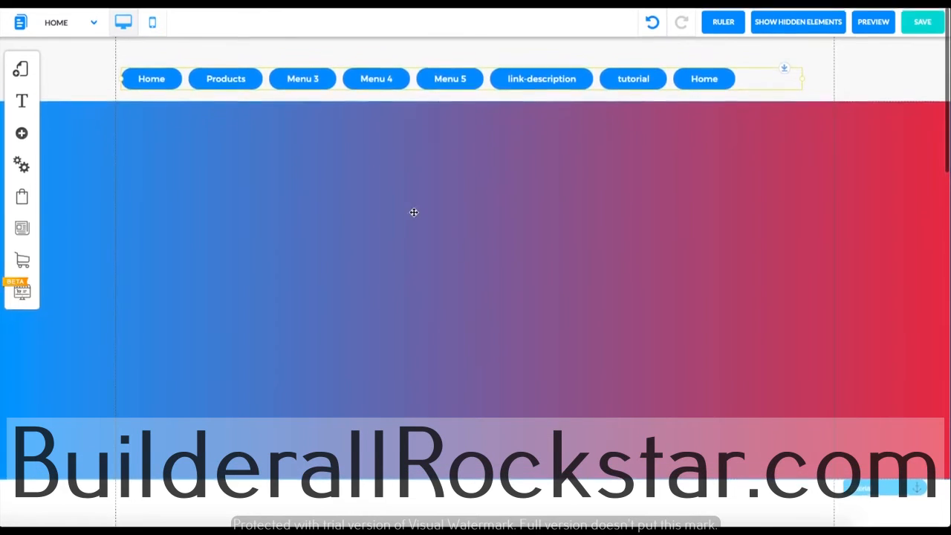
Examine the header menu's alignment option among its settings and close them.
{"action": "left_click", "coordinate": [393, 77]}
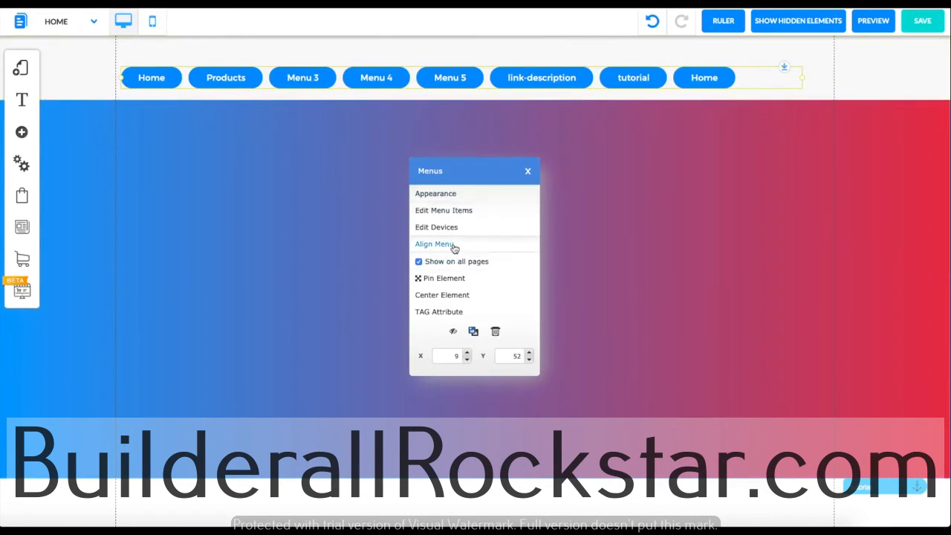
{"action": "left_click", "coordinate": [457, 249]}
{"action": "left_click", "coordinate": [457, 249]}
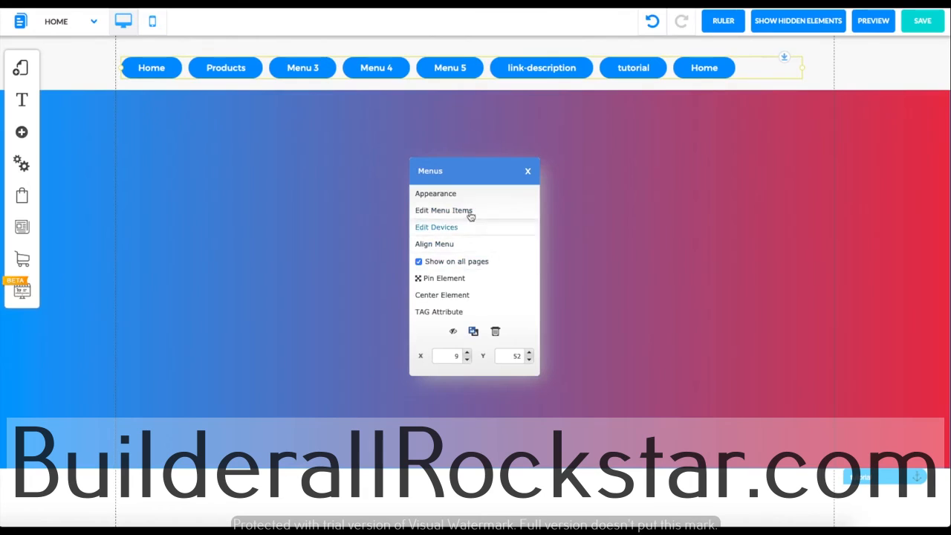
{"action": "left_click", "coordinate": [528, 171]}
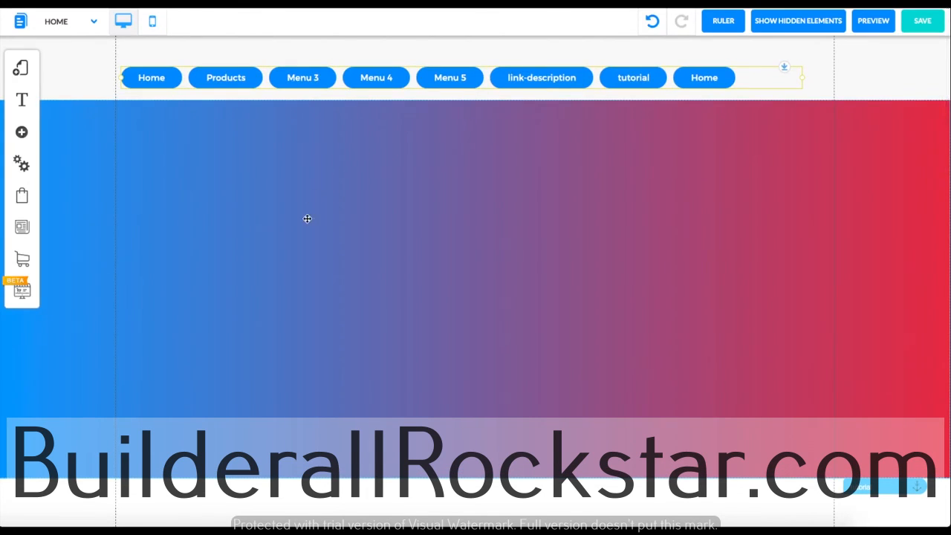